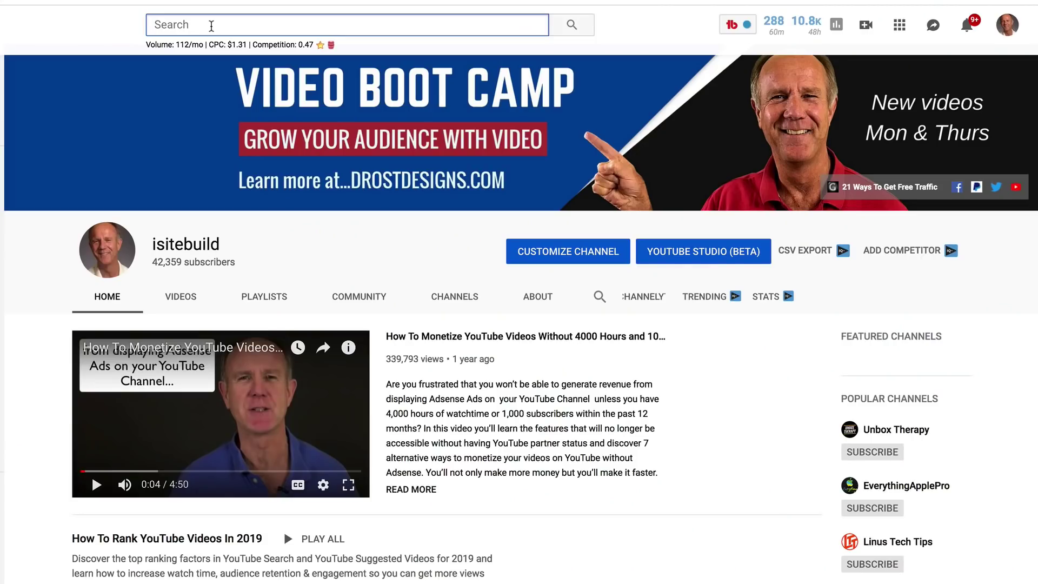
# Enter 'train puppies' in YouTube search with underscore wildcards to list suggestions with volume, CPC and competition.
pyautogui.write('train puppies')
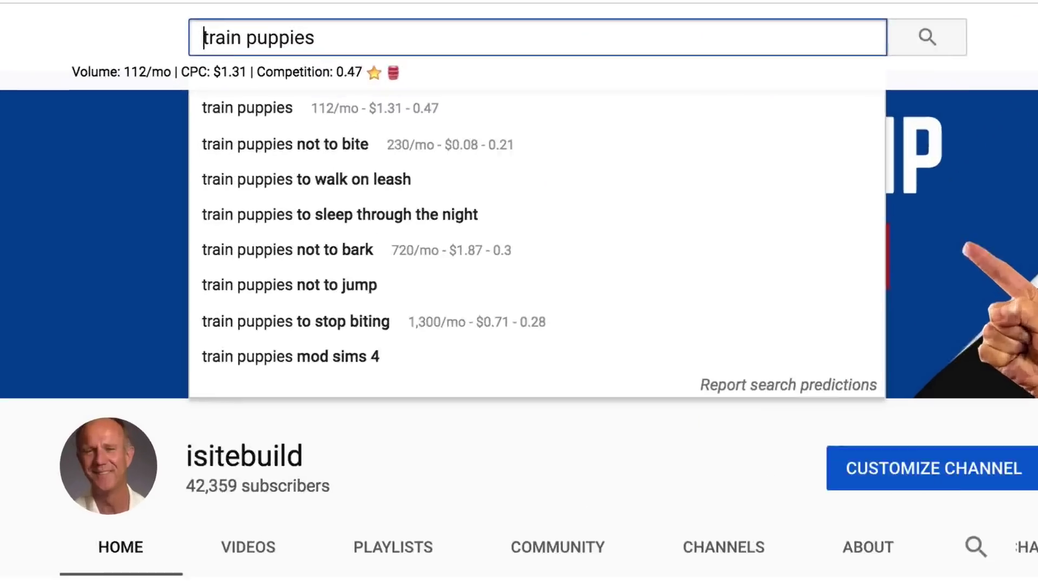
pyautogui.press('Home')
pyautogui.write('_')
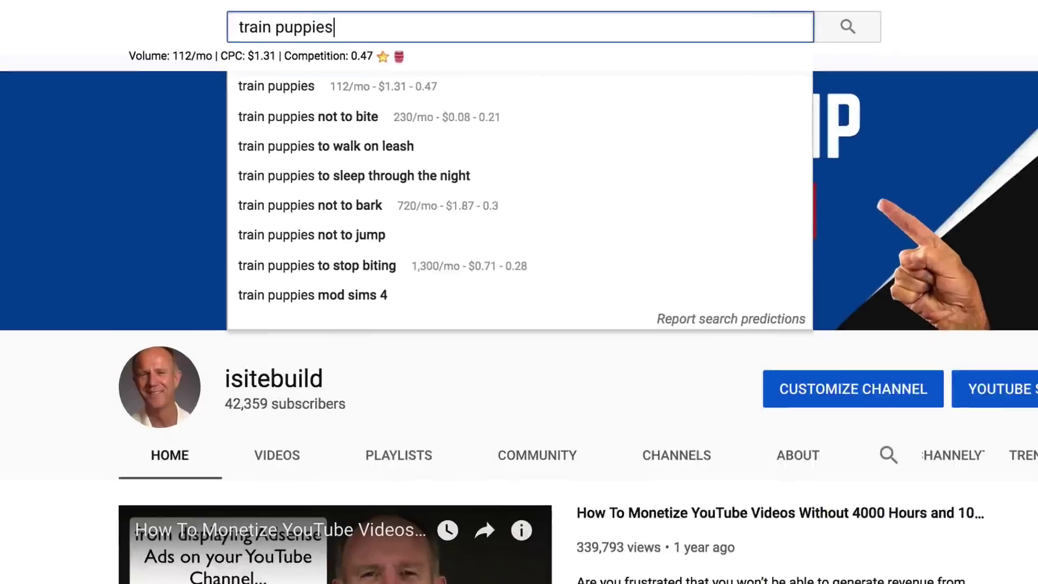
pyautogui.write('_')
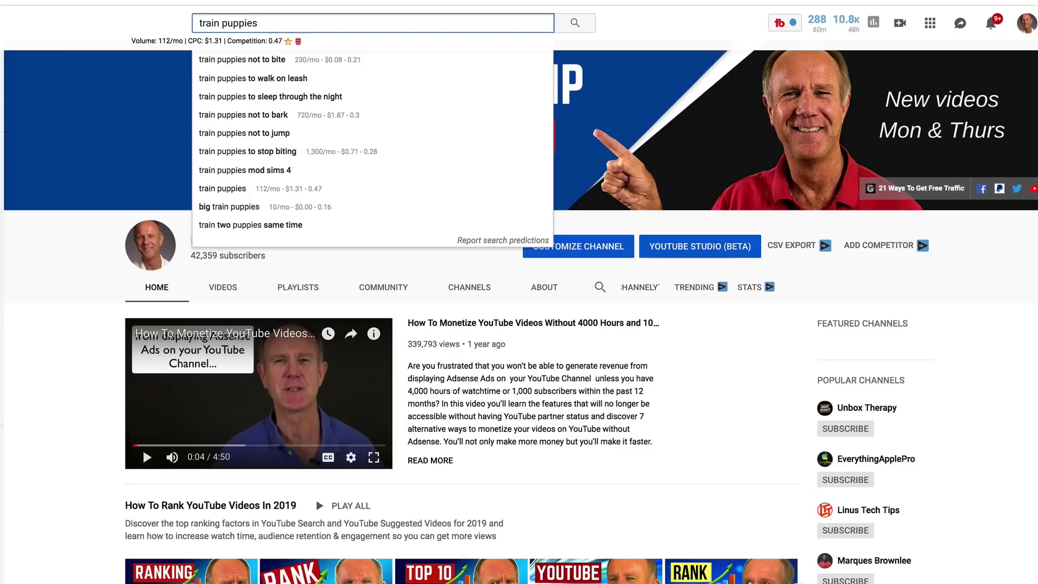
# Try the letters a, e, f, c and d after 'train puppies' to read each suggestion list.
pyautogui.write('a')
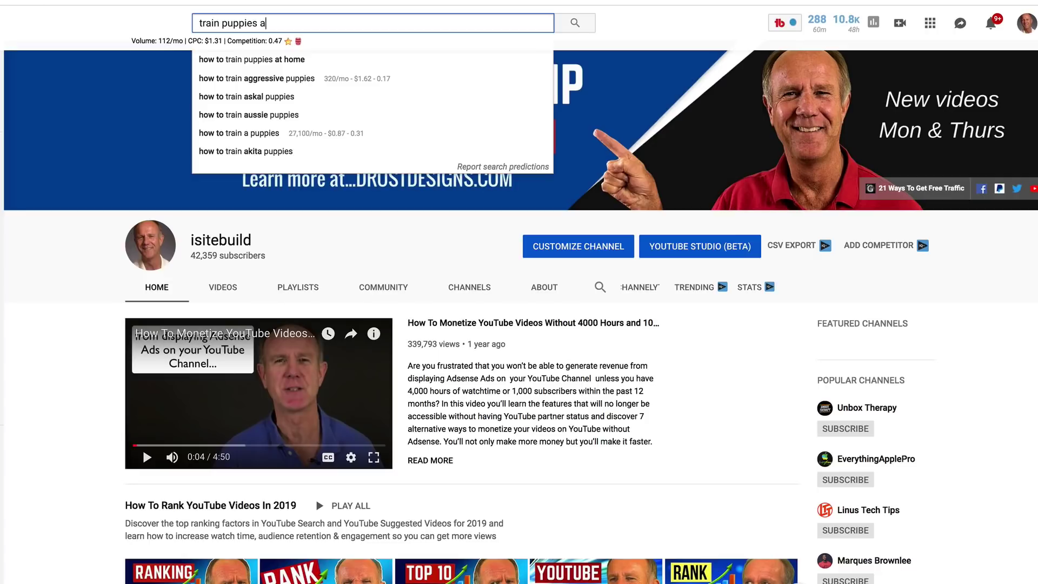
pyautogui.press('BackSpace')
pyautogui.write('e')
pyautogui.press('BackSpace')
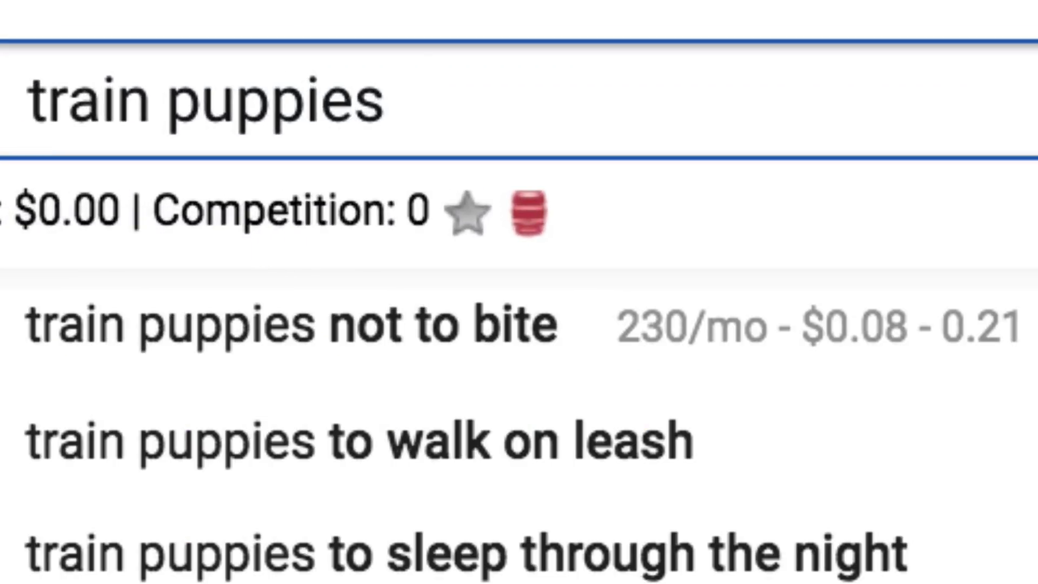
pyautogui.write('f')
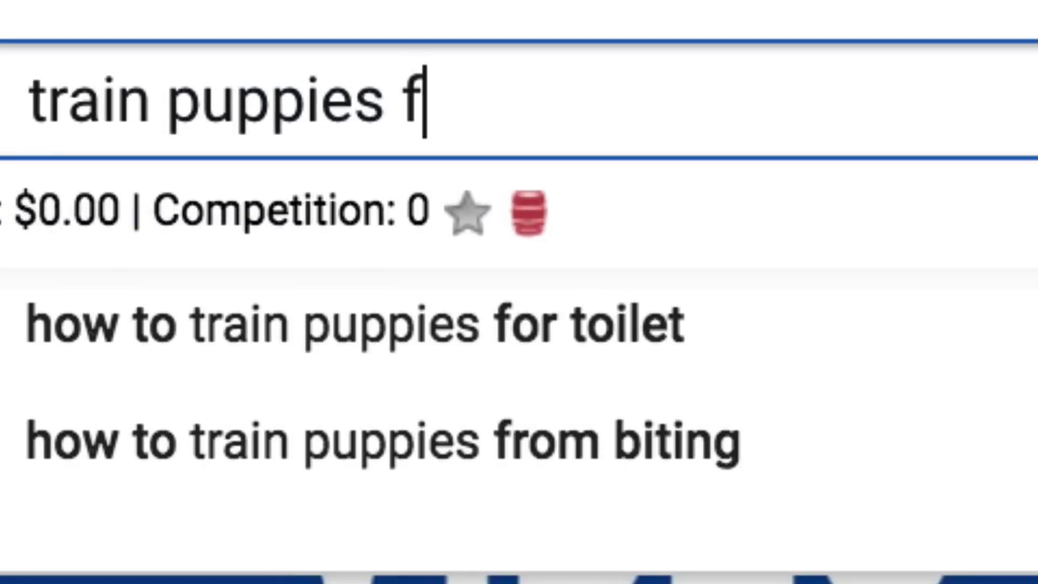
pyautogui.press('BackSpace')
pyautogui.write('c')
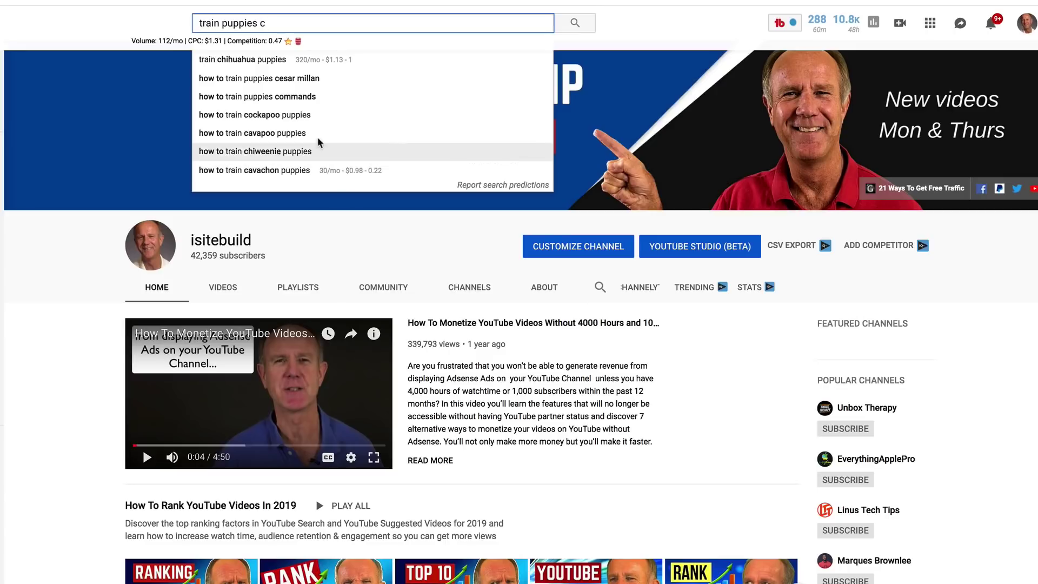
pyautogui.press('BackSpace')
pyautogui.write('d')
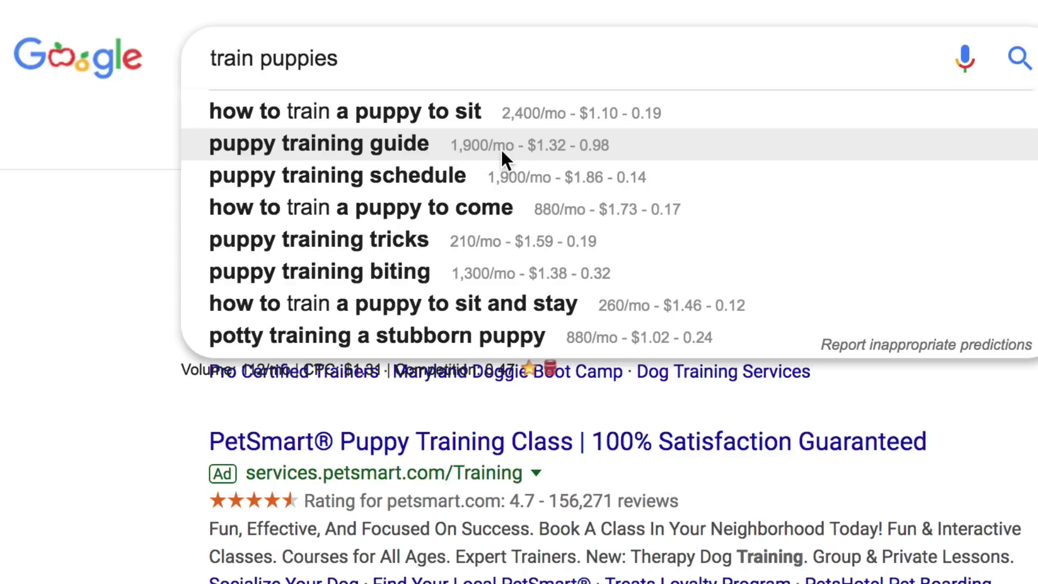
# Scroll Google's 'train puppies' results to the Related Keywords and People Also Search For boxes.
pyautogui.scroll(-5, 498, 154)
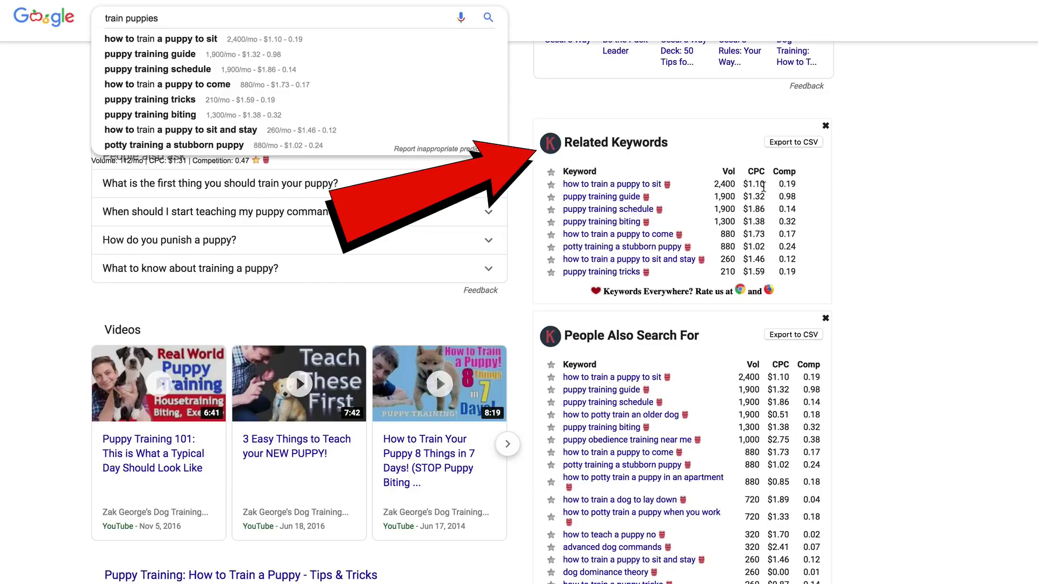
pyautogui.scroll(-2, 787, 186)
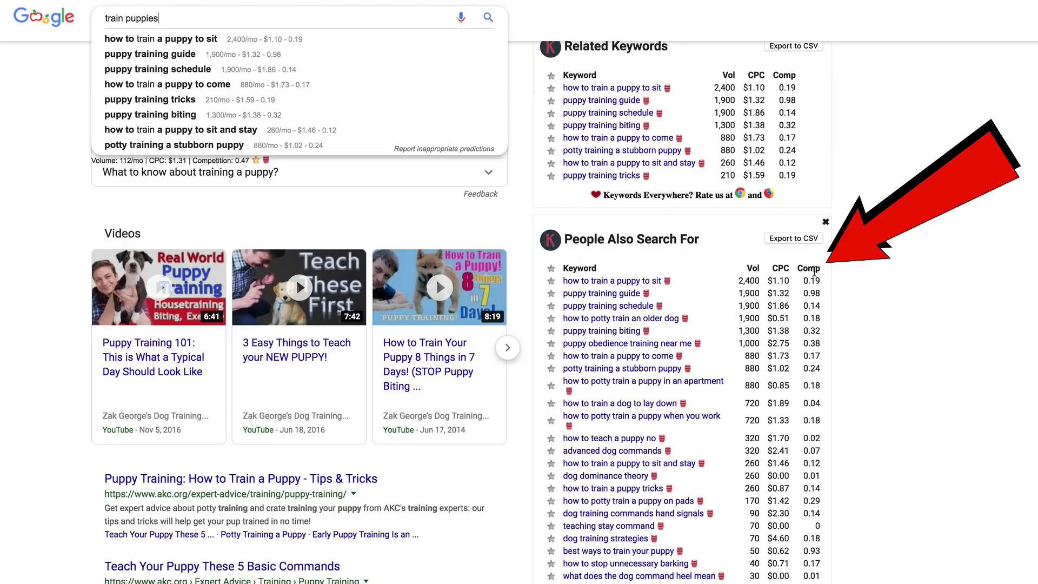
pyautogui.scroll(-15, 815, 272)
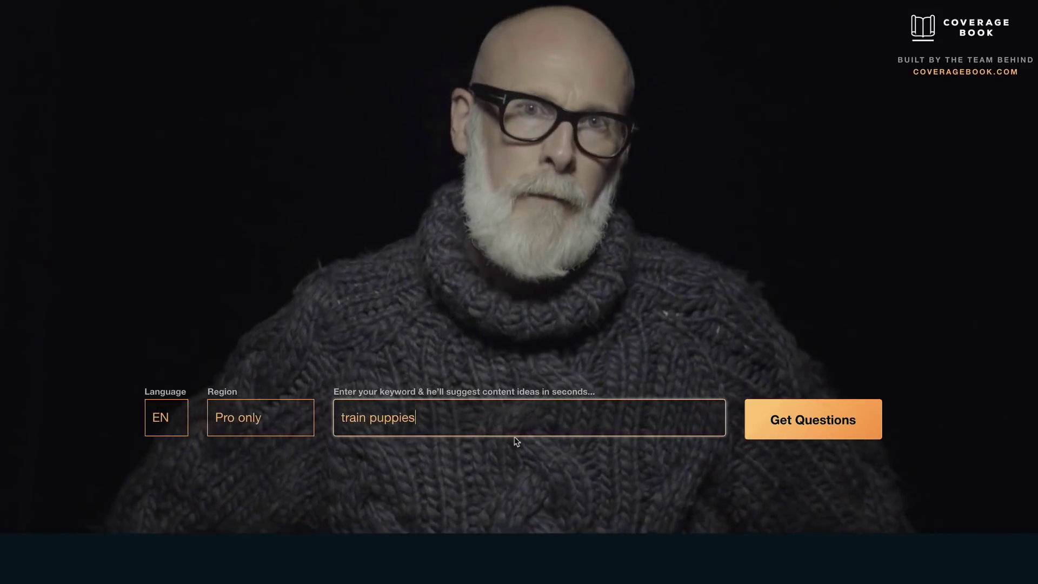
# Fetch AnswerThePublic questions for 'train puppies', check a question's stats, and scroll toward the alphabeticals.
pyautogui.click(793, 425)
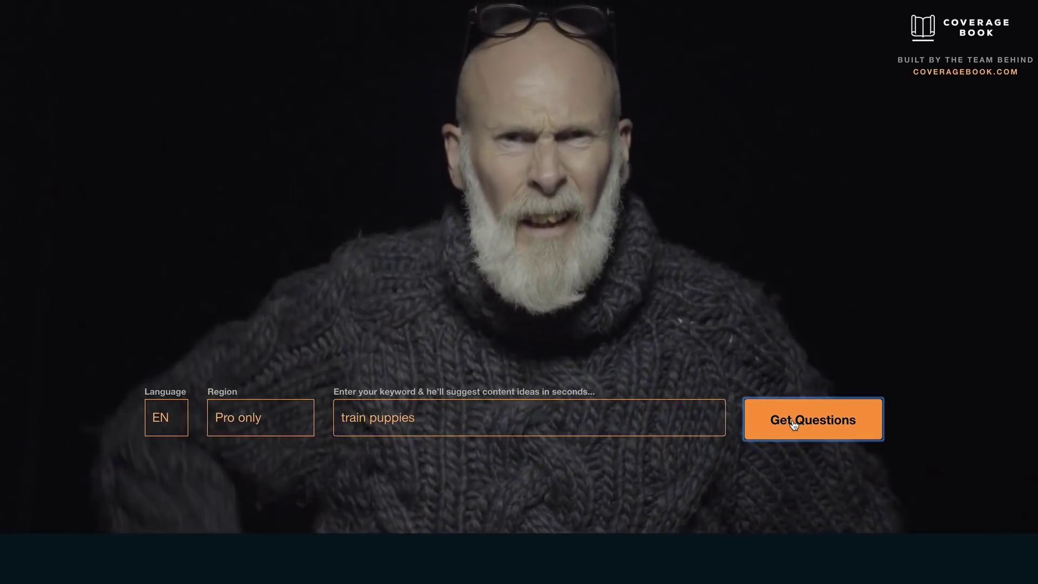
pyautogui.scroll(-7, 793, 424)
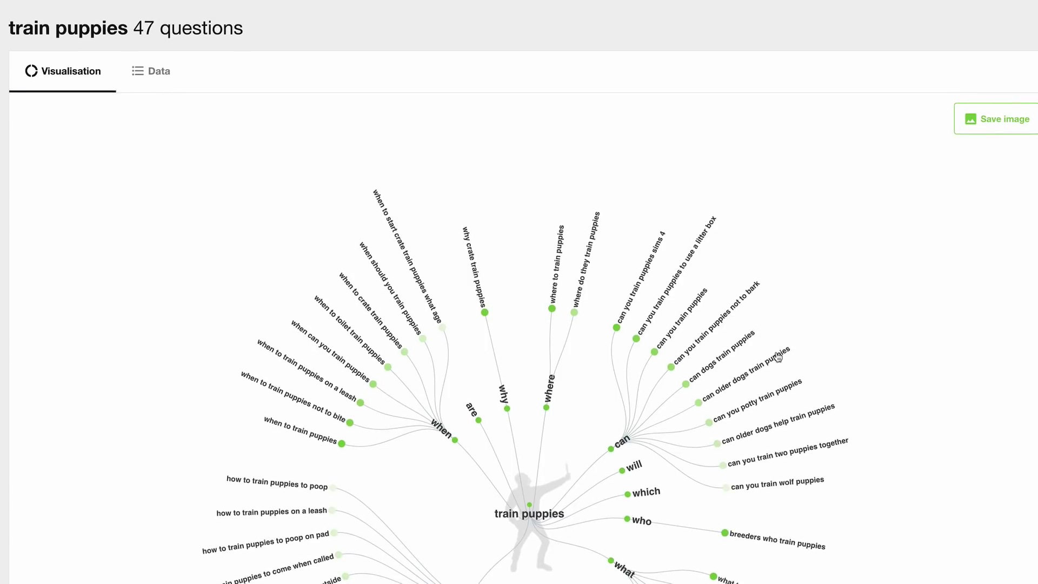
pyautogui.scroll(-3, 777, 357)
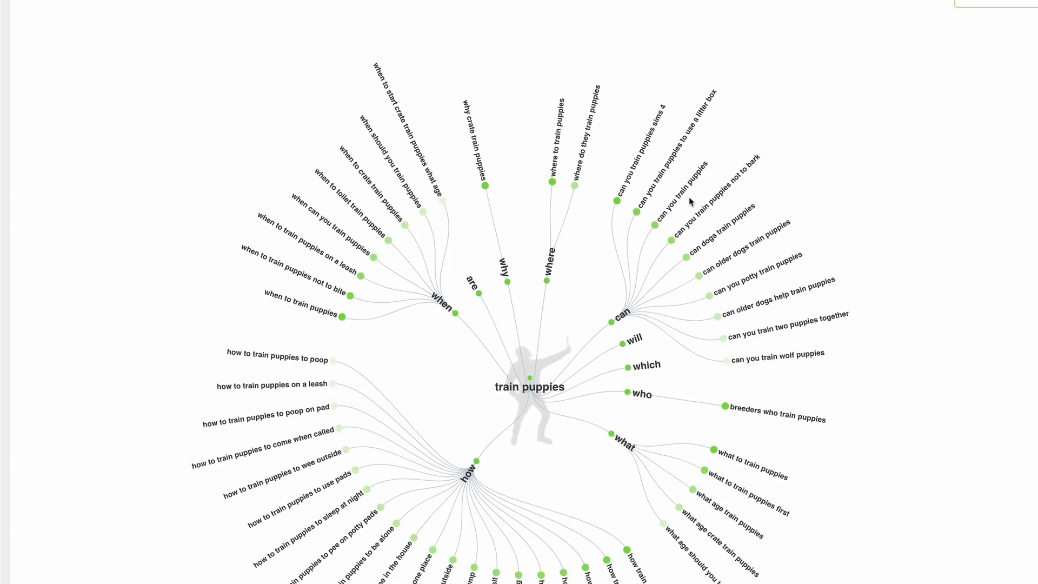
pyautogui.moveTo(704, 214)
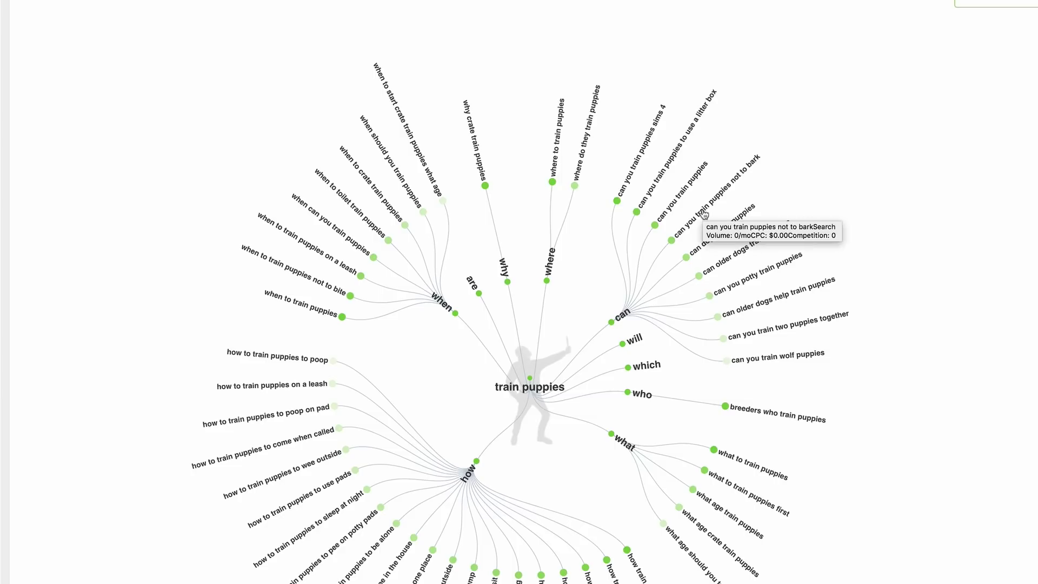
pyautogui.scroll(-15, 962, 326)
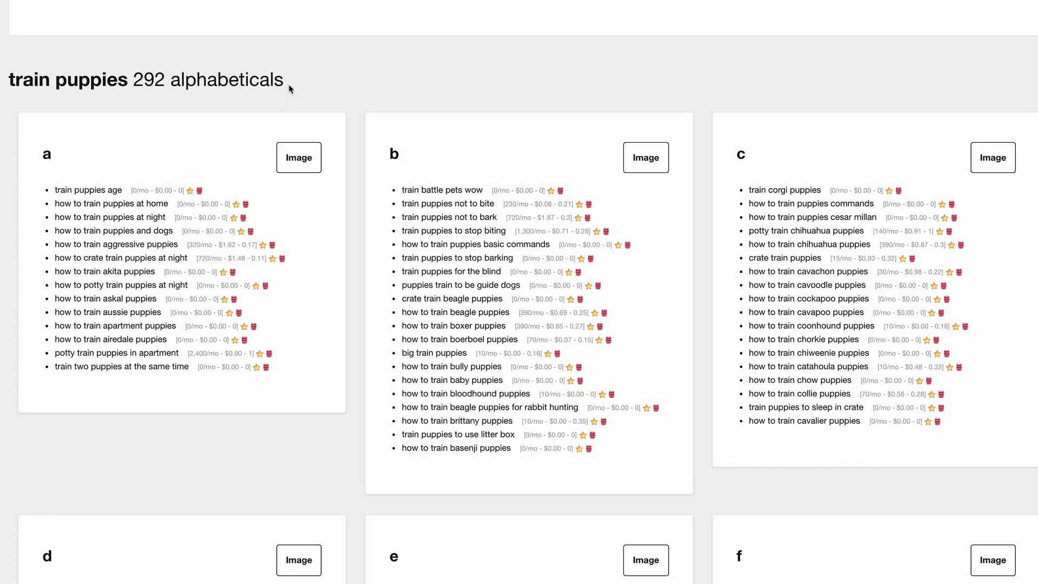
# Scroll the alphabetical and related lists, then reload the page to build the 326-keyword table.
pyautogui.scroll(-9, 290, 88)
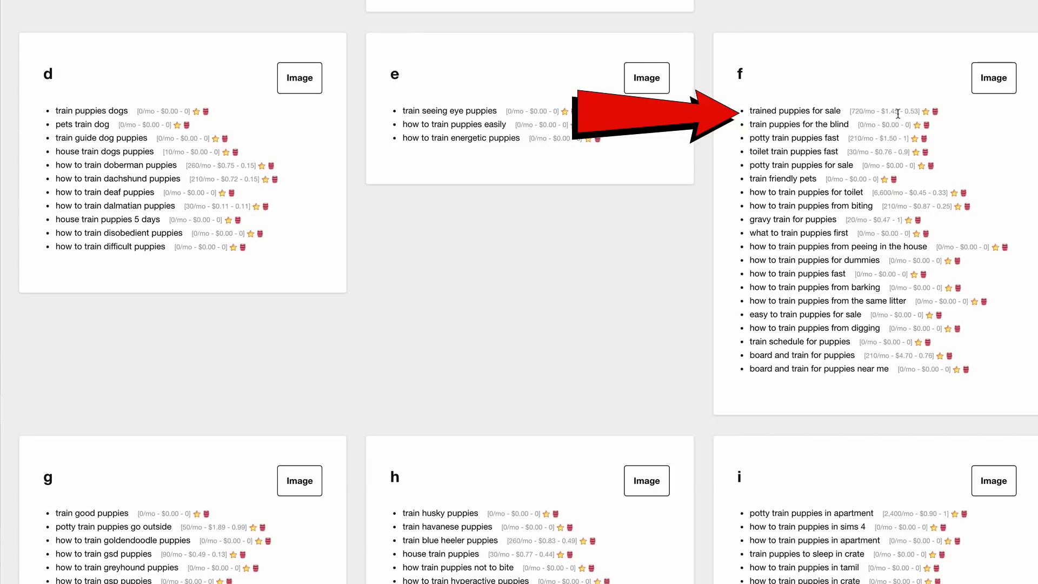
pyautogui.scroll(-7, 732, 102)
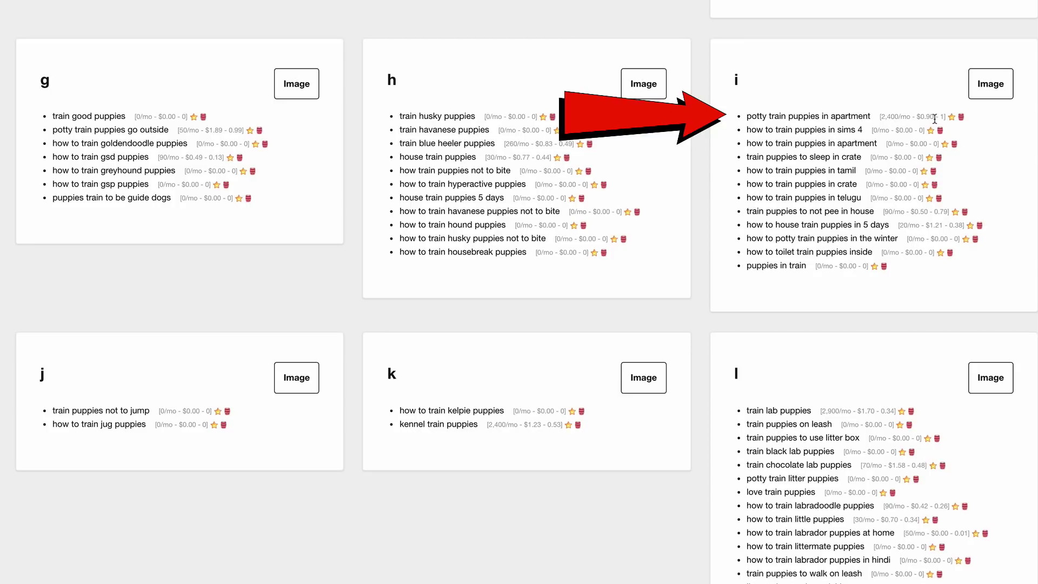
pyautogui.scroll(-3, 930, 120)
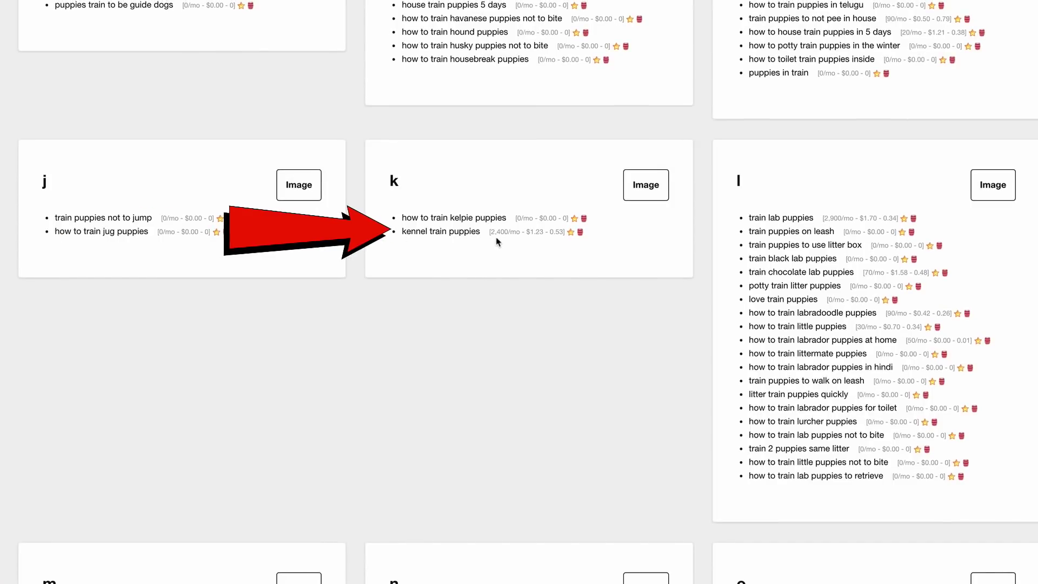
pyautogui.scroll(1, 500, 239)
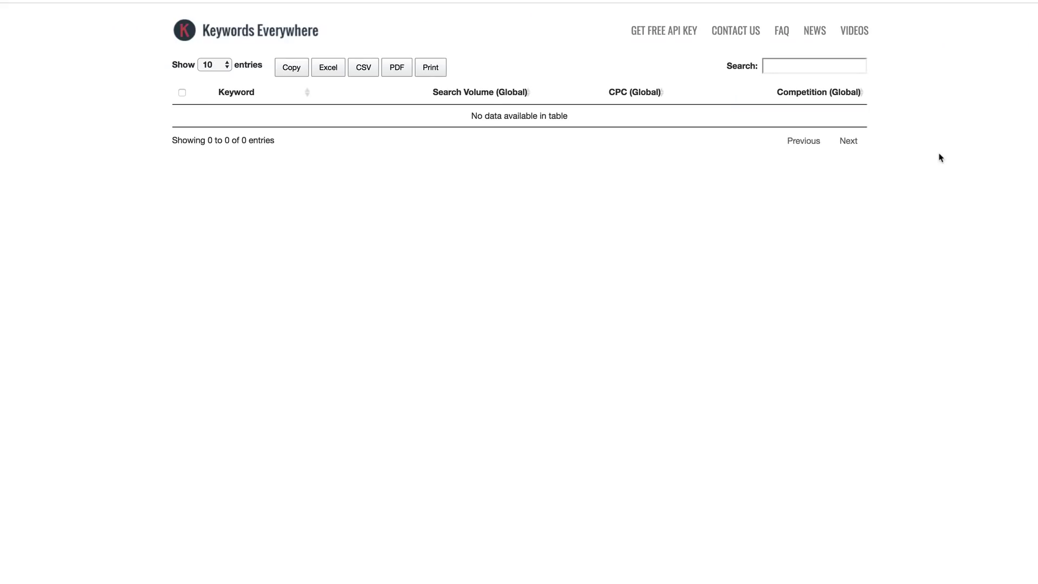
pyautogui.rightClick(939, 158)
pyautogui.click(973, 181)
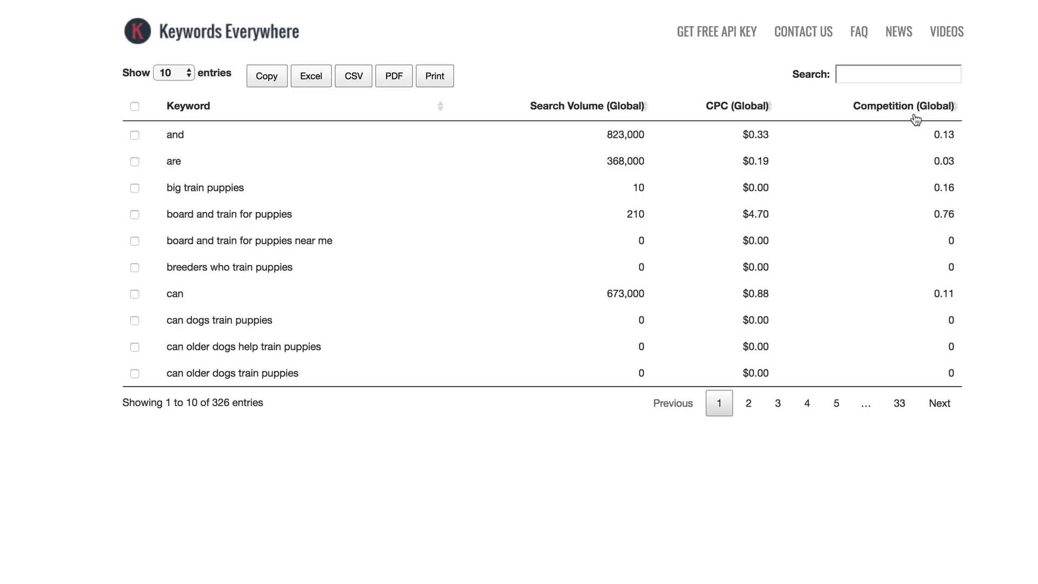
# Show 500 entries, sort by Search Volume (Global) descending, and scroll through the table.
pyautogui.click(189, 77)
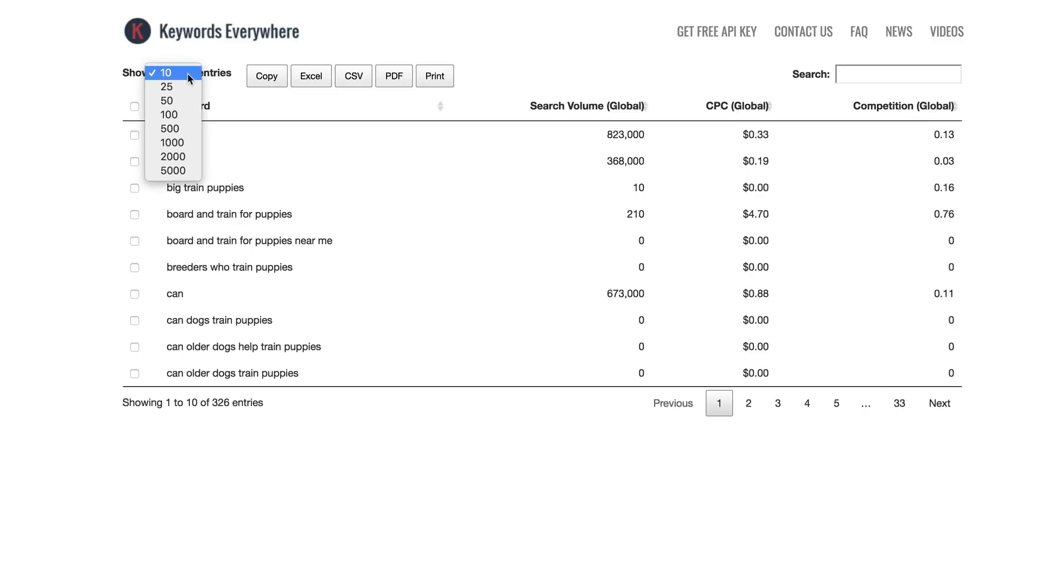
pyautogui.click(174, 128)
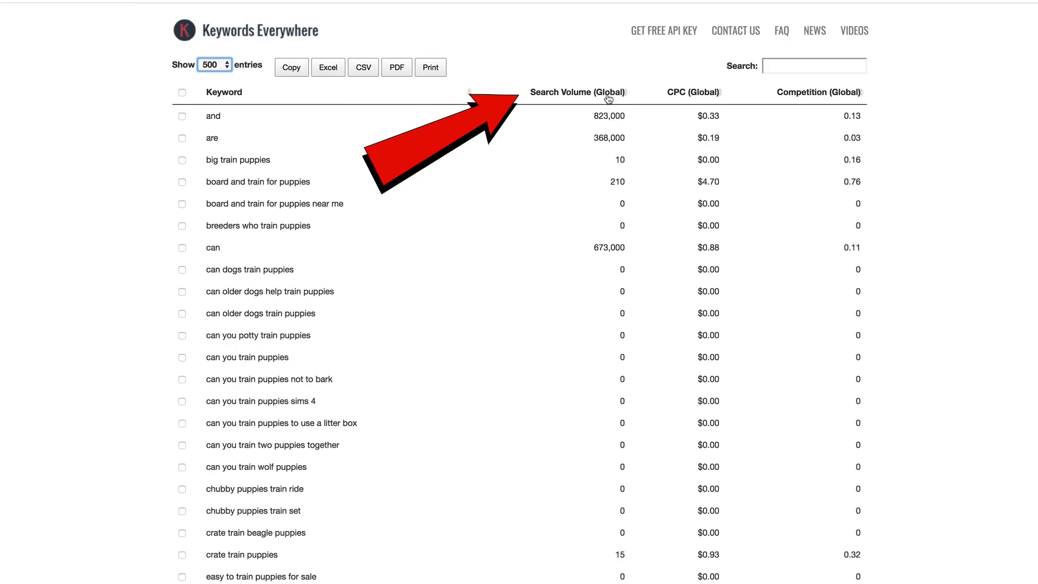
pyautogui.click(608, 98)
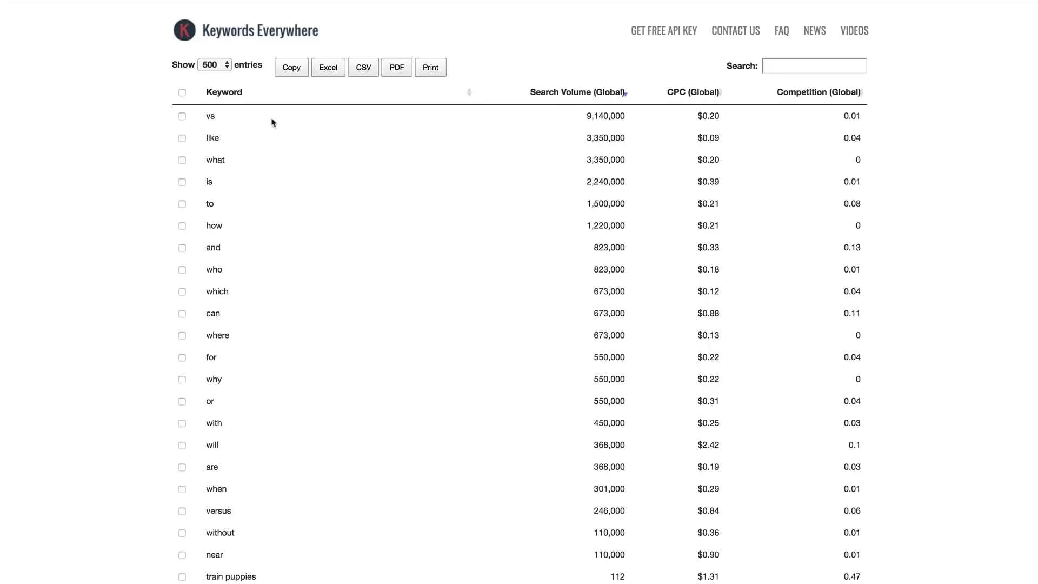
pyautogui.scroll(-7, 287, 228)
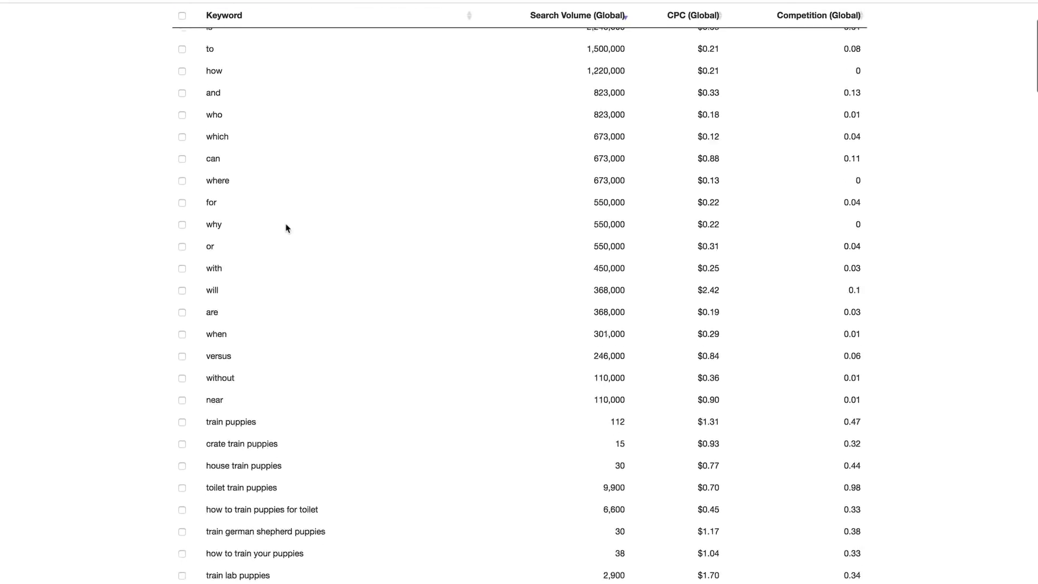
pyautogui.scroll(-2, 286, 227)
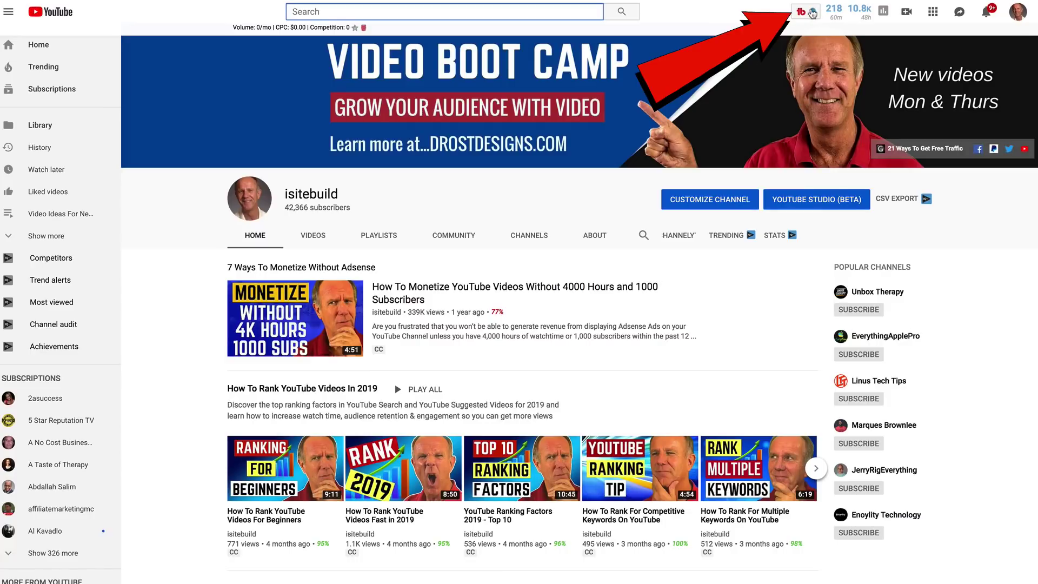
# Explore 'hawaii vacations' in TubeBuddy Keyword Explorer and view its unweighted score.
pyautogui.click(813, 14)
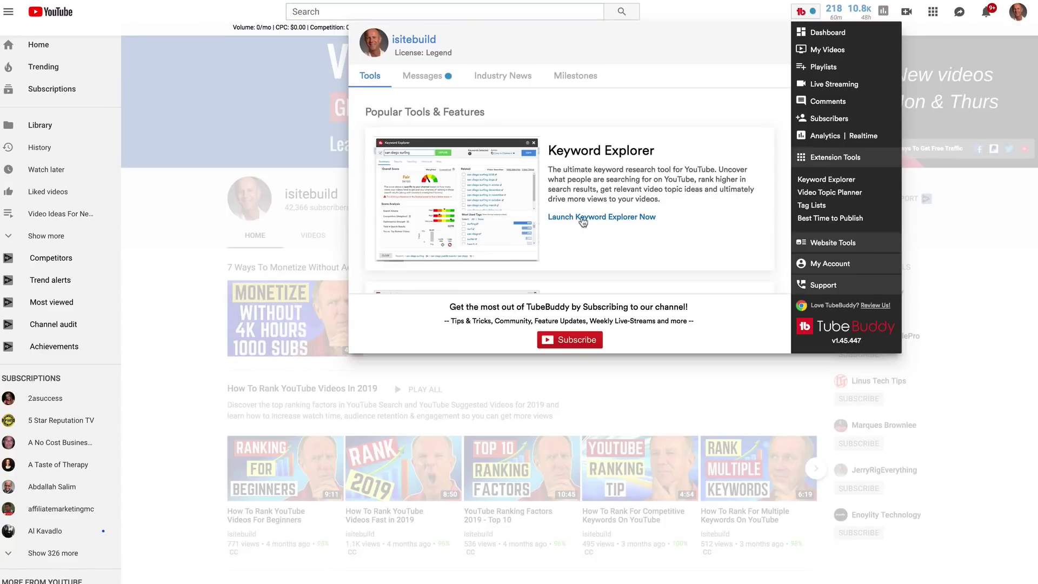
pyautogui.click(622, 221)
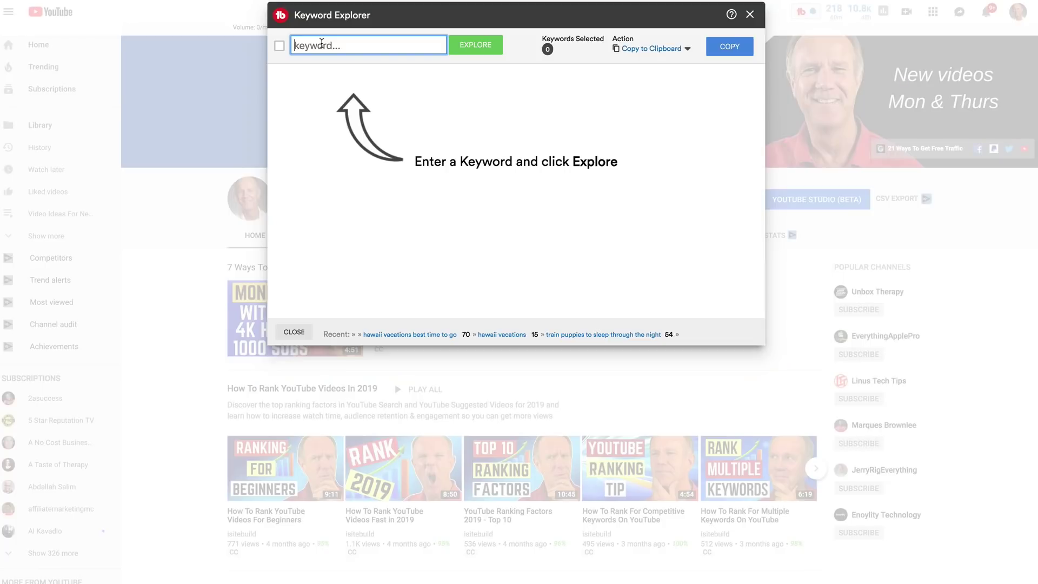
pyautogui.write('hawaii vacations')
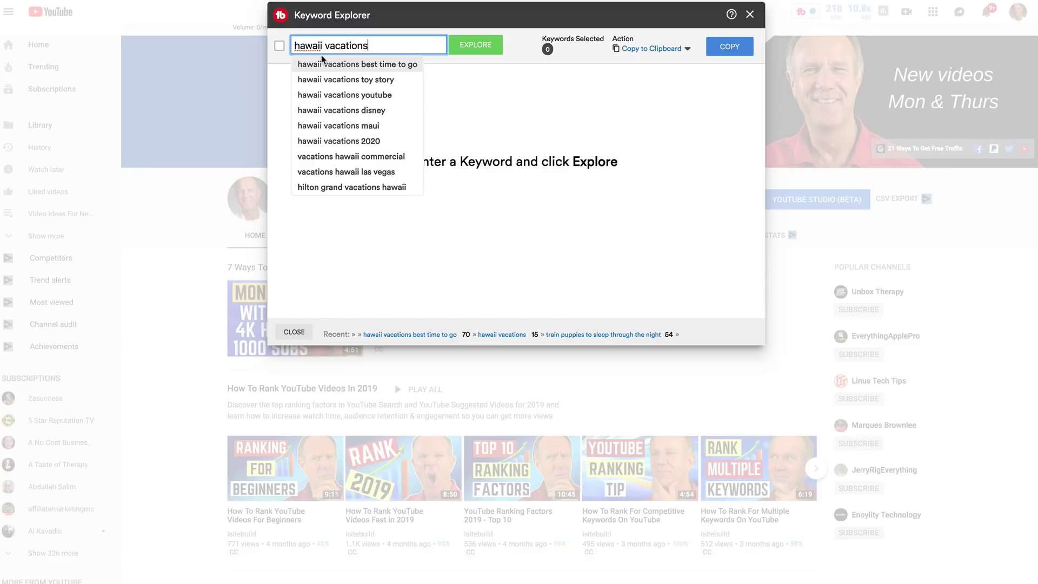
pyautogui.click(476, 45)
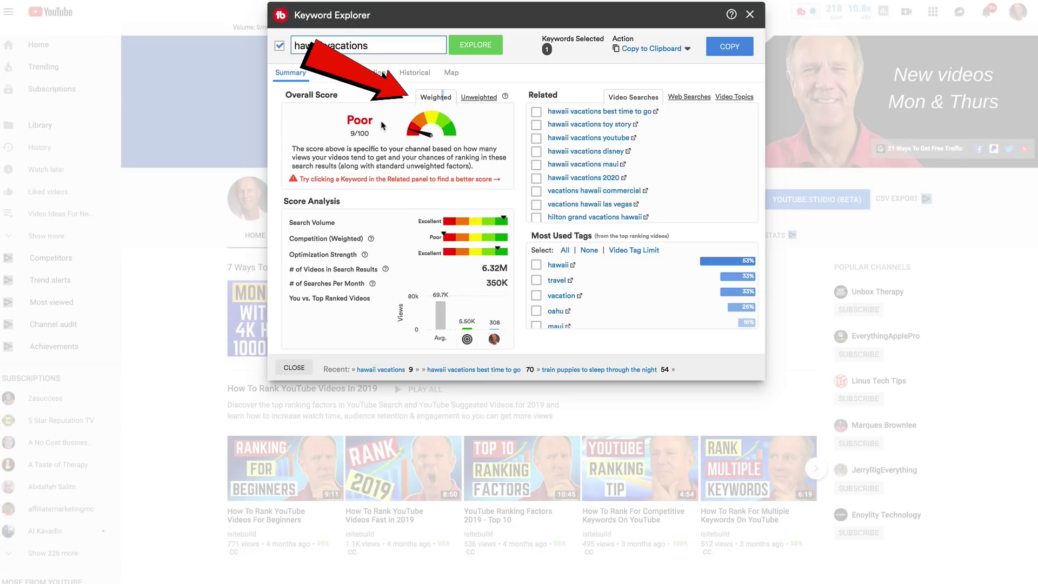
pyautogui.click(476, 98)
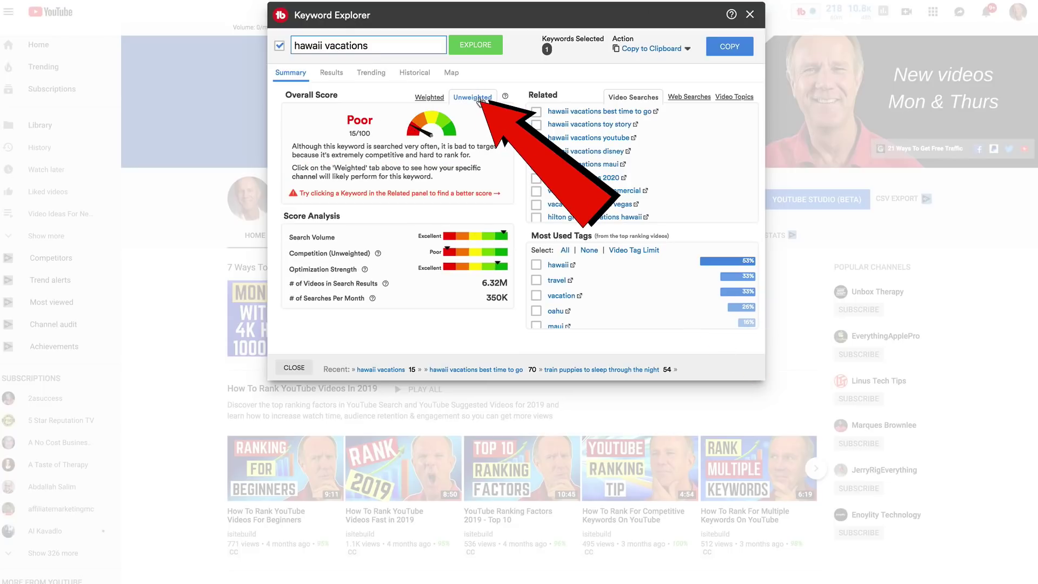